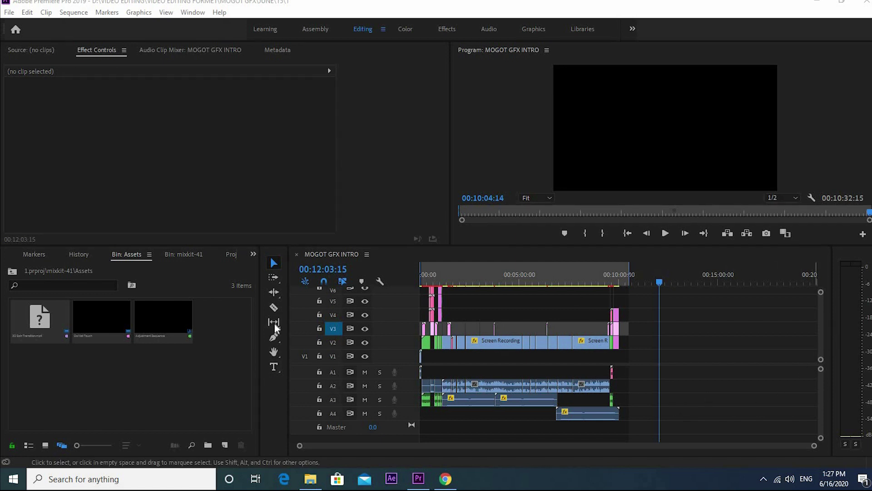
# Place the 4603-defocused-blurred-office image on V2 at the playhead from the Project: 1 panel
pyautogui.click(253, 254)
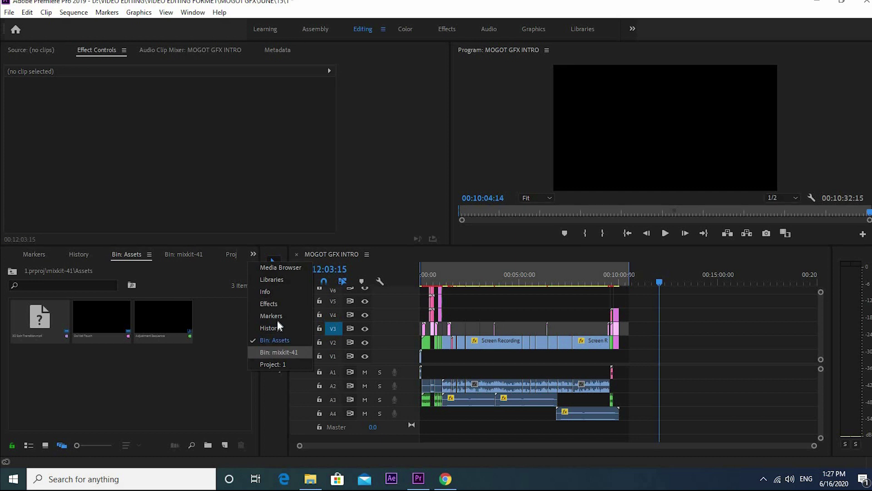
pyautogui.click(279, 363)
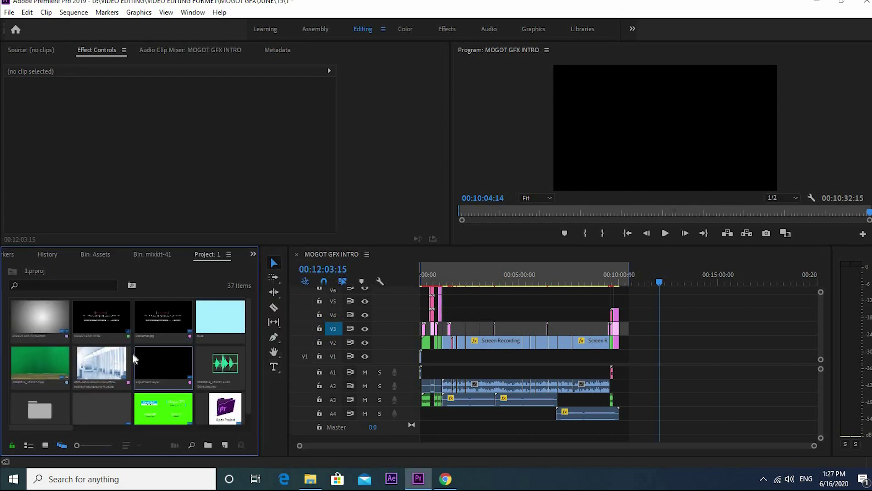
pyautogui.moveTo(104, 363)
pyautogui.mouseDown()
pyautogui.moveTo(680, 365)
pyautogui.moveTo(666, 343)
pyautogui.mouseUp()
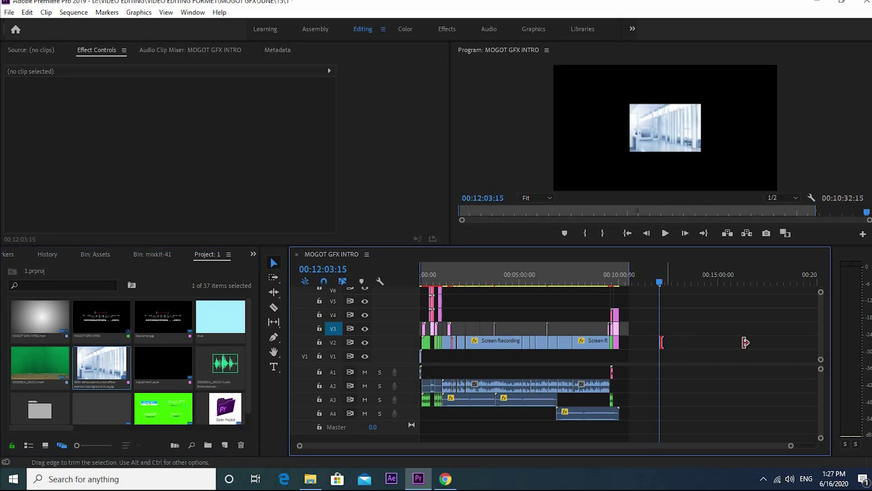
# Scale the office background up in the Program monitor so it fills the whole frame
pyautogui.click(716, 344)
pyautogui.click(662, 141)
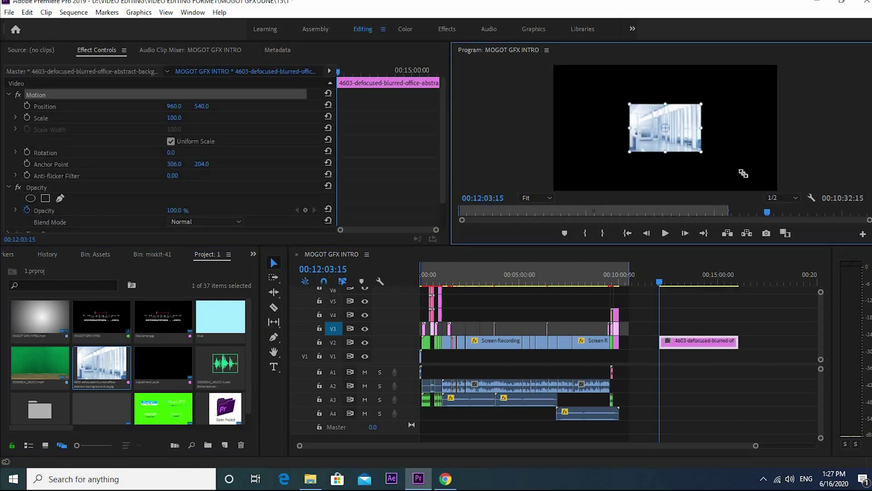
pyautogui.moveTo(744, 174); pyautogui.dragTo(800, 209)
pyautogui.click(764, 339)
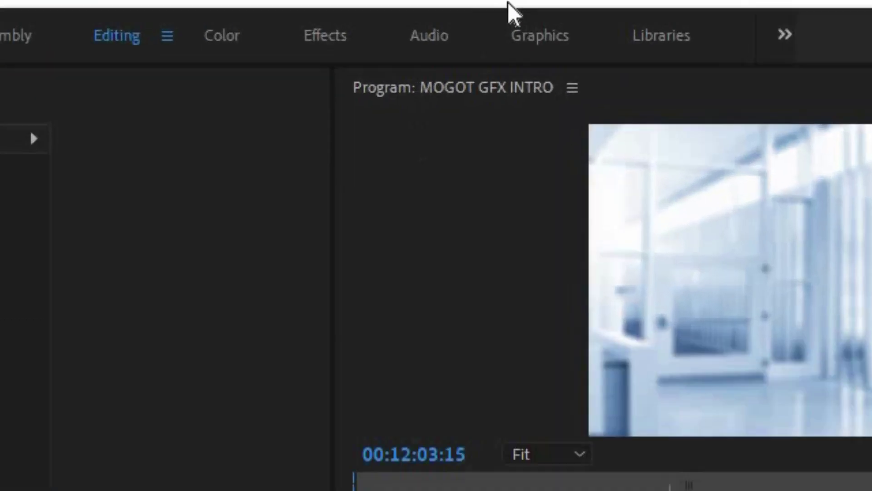
# Switch to the Graphics workspace and install Mogot Text Animation from Desktop > NEWS Templates
pyautogui.click(535, 36)
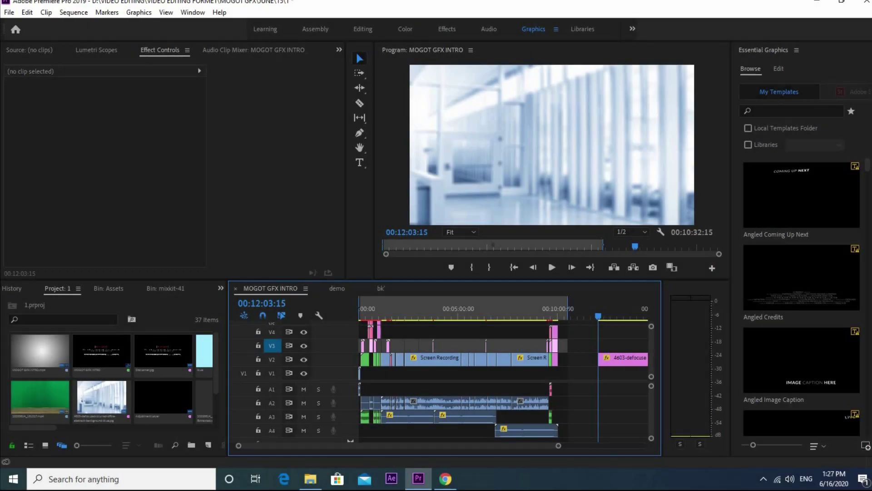
pyautogui.click(866, 446)
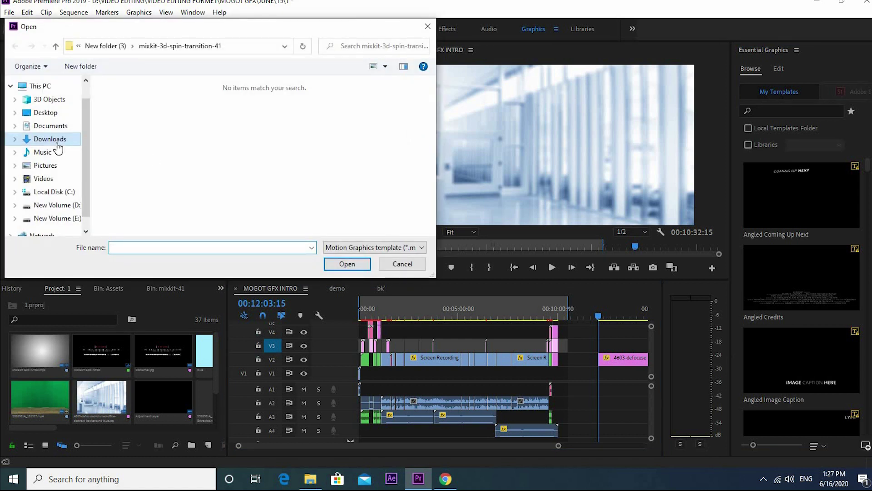
pyautogui.scroll(1, 56, 144)
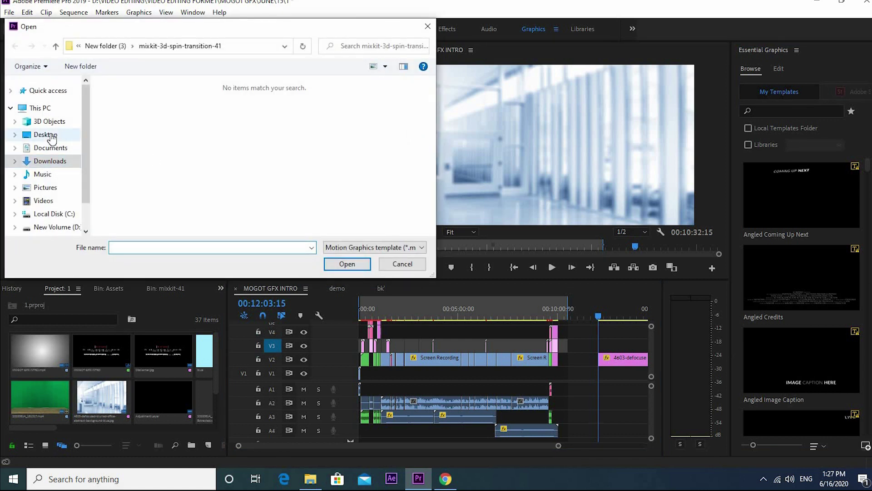
pyautogui.click(46, 134)
pyautogui.scroll(-3, 198, 196)
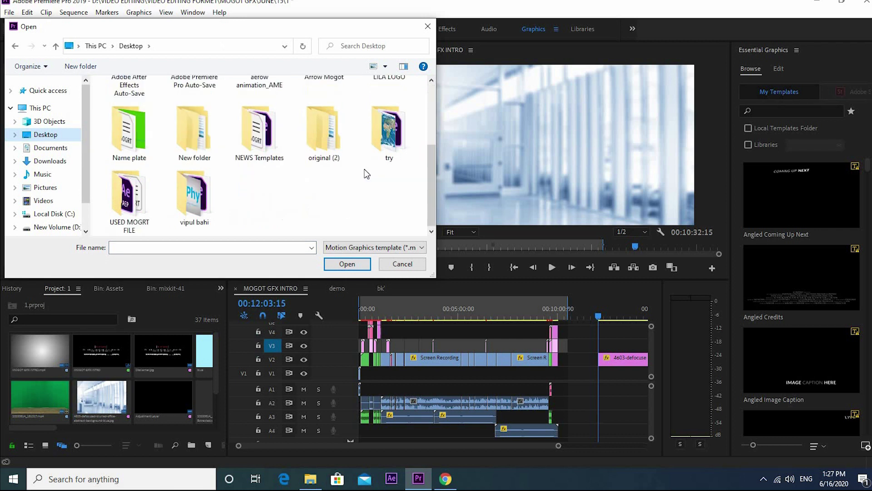
pyautogui.doubleClick(259, 134)
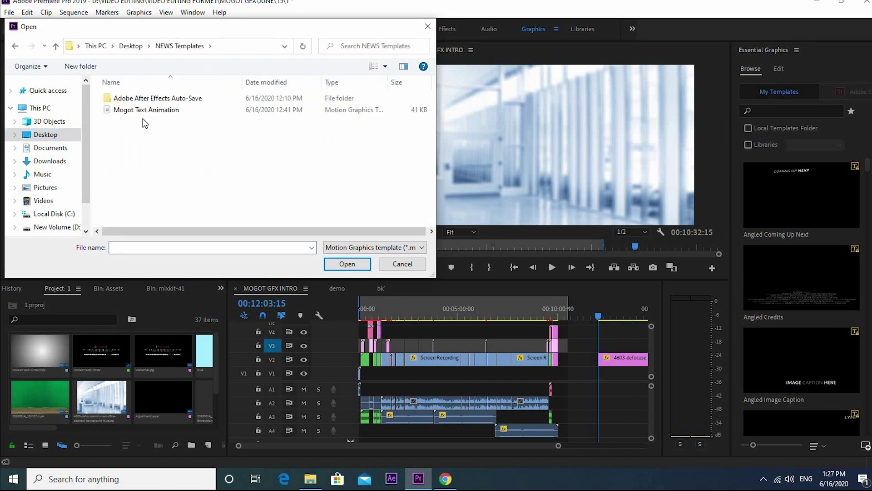
pyautogui.doubleClick(146, 110)
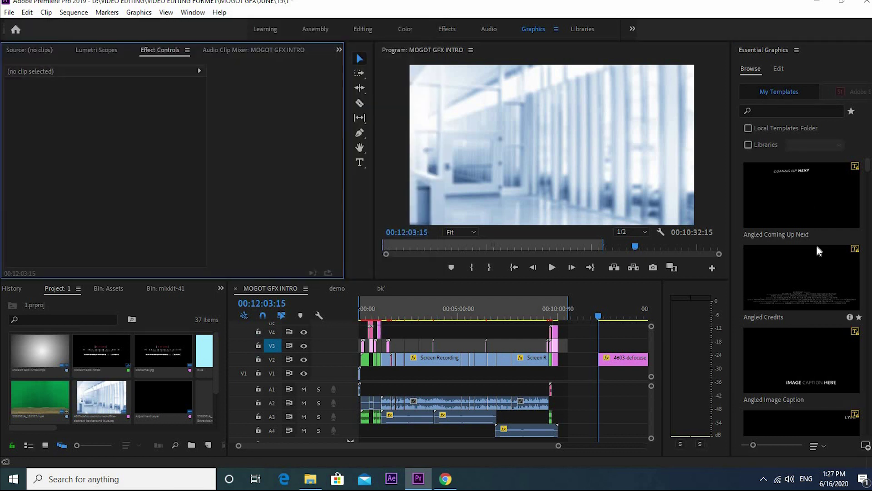
# Search 'mogot' in Essential Graphics and put Mogot Text Animation on V3 above the background
pyautogui.click(788, 111)
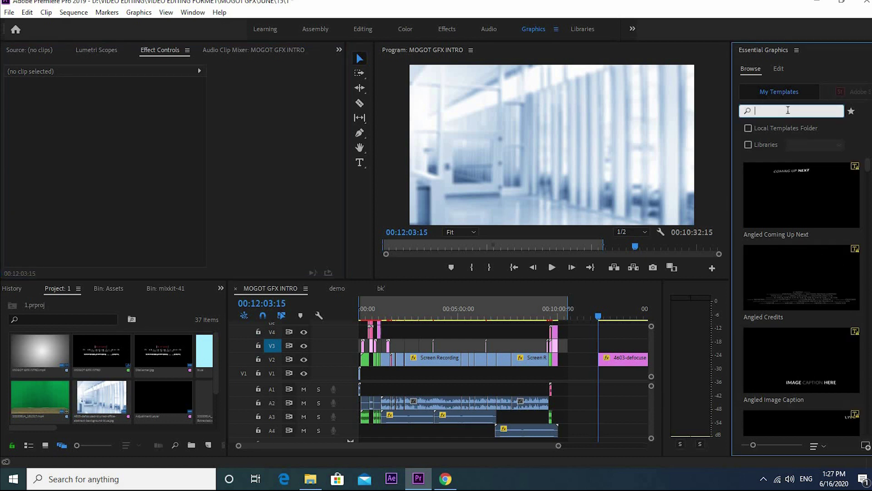
pyautogui.write('mogot')
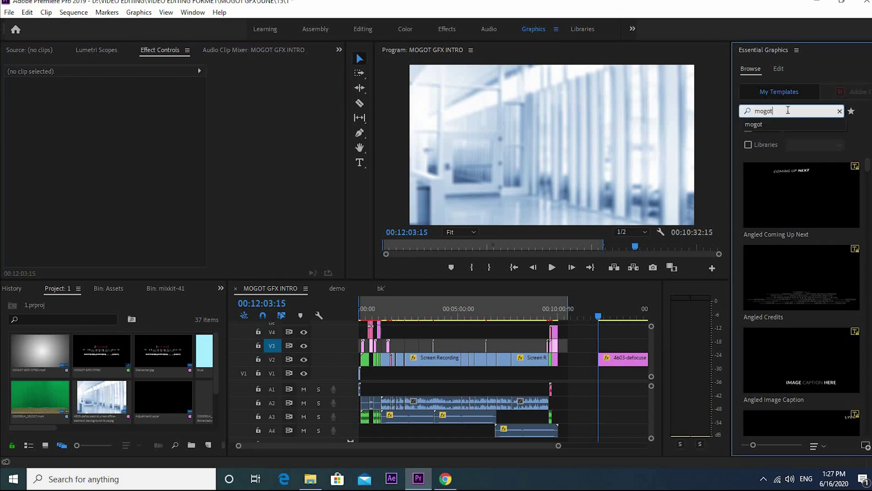
pyautogui.press('Return')
pyautogui.scroll(-5, 802, 263)
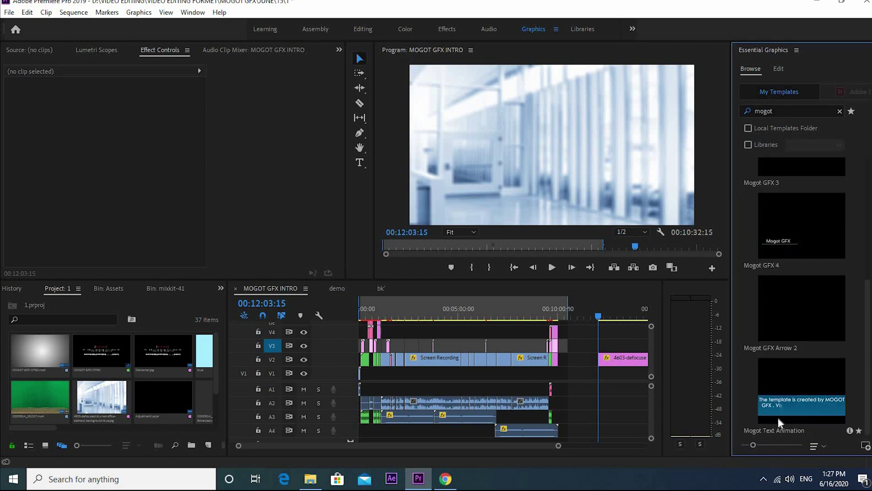
pyautogui.moveTo(744, 379); pyautogui.dragTo(604, 348)
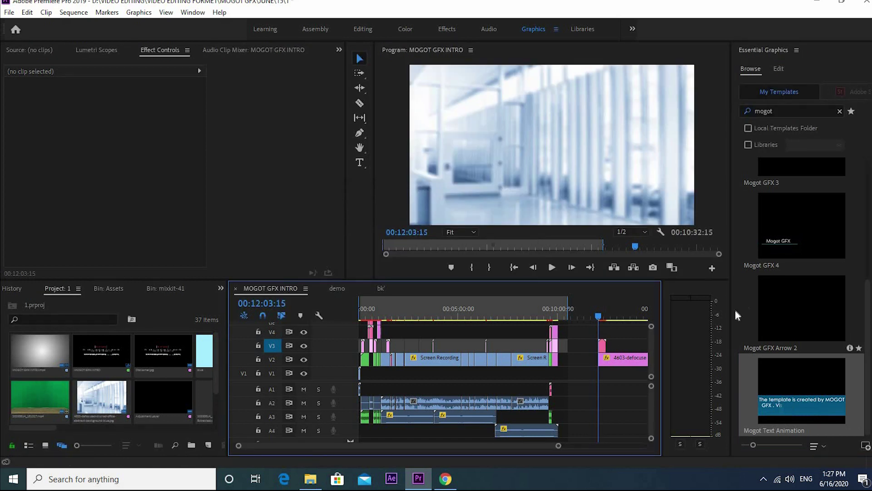
pyautogui.press('=')
pyautogui.press('=')
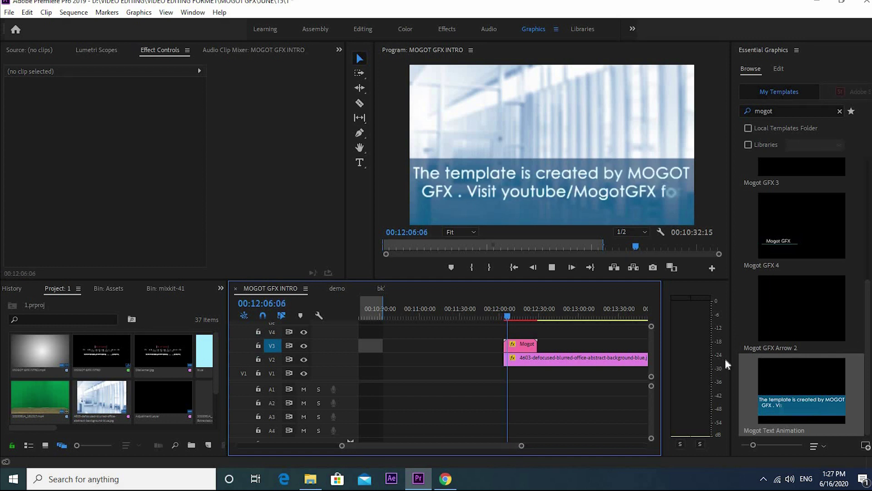
pyautogui.click(520, 344)
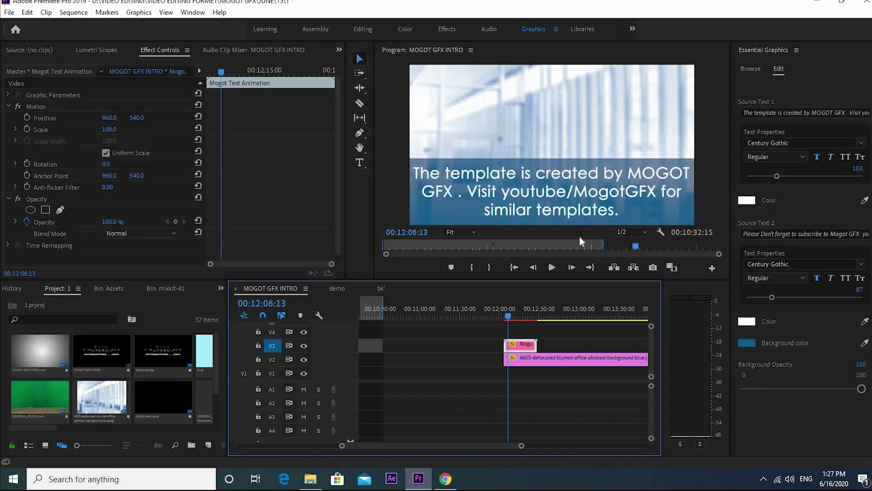
pyautogui.press('space')
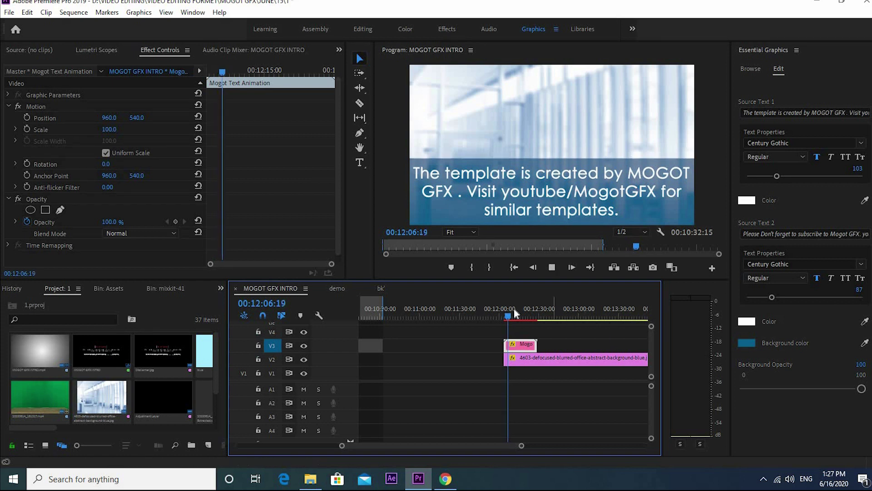
pyautogui.click(505, 317)
pyautogui.press('space')
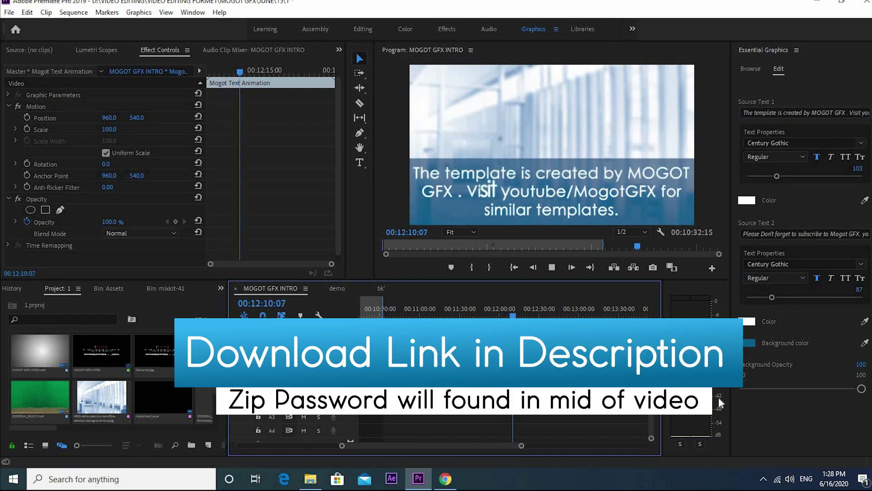
pyautogui.press('space')
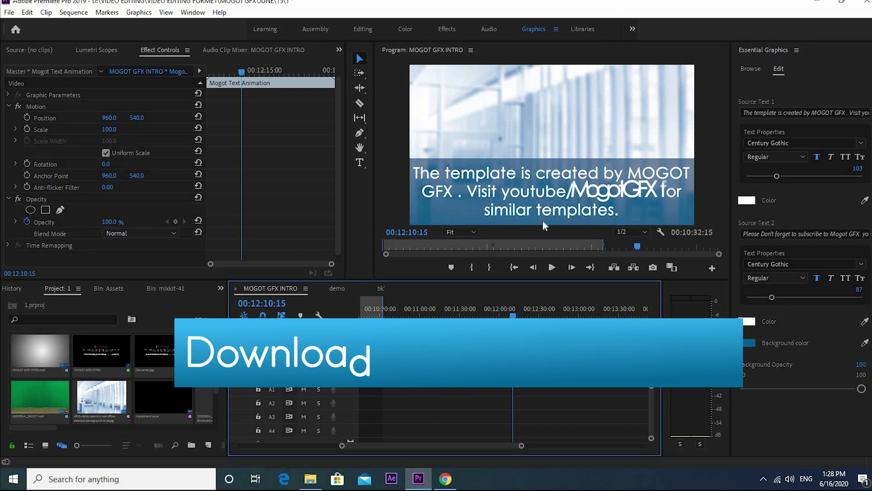
pyautogui.click(540, 368)
pyautogui.click(526, 345)
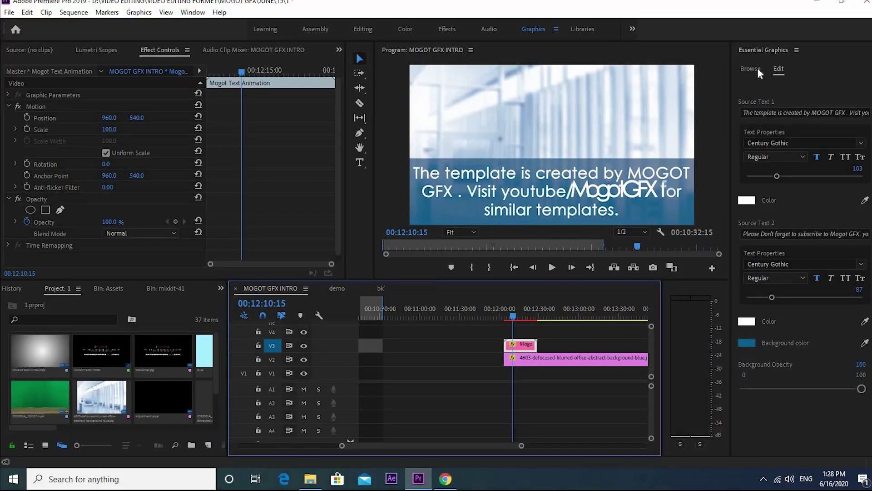
pyautogui.click(758, 69)
pyautogui.click(778, 69)
# Play the Mogot title animation and park the playhead where the first title shows fully
pyautogui.click(597, 334)
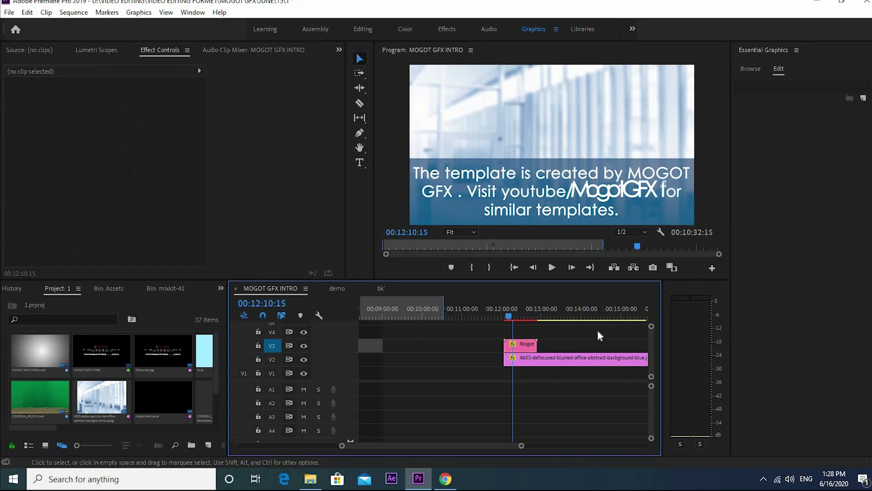
pyautogui.press('-')
pyautogui.press('-')
pyautogui.press('-')
pyautogui.press('=')
pyautogui.press('=')
pyautogui.press('=')
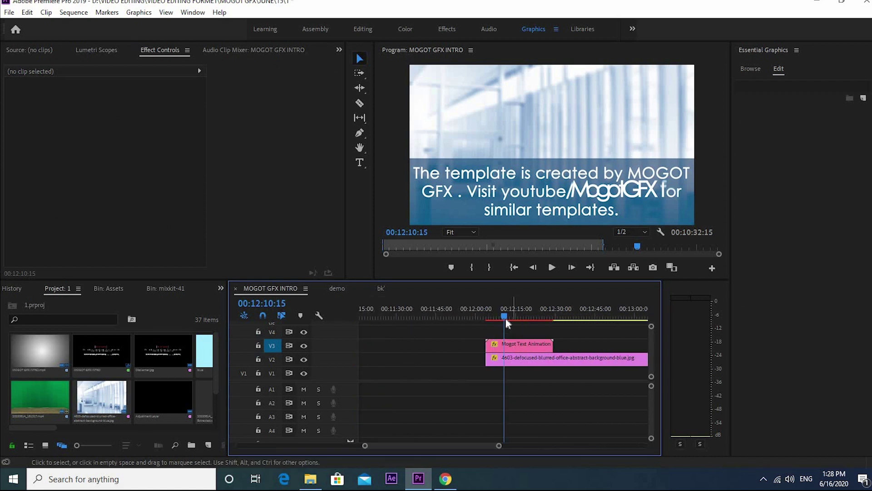
pyautogui.click(500, 344)
pyautogui.moveTo(521, 327); pyautogui.dragTo(517, 328)
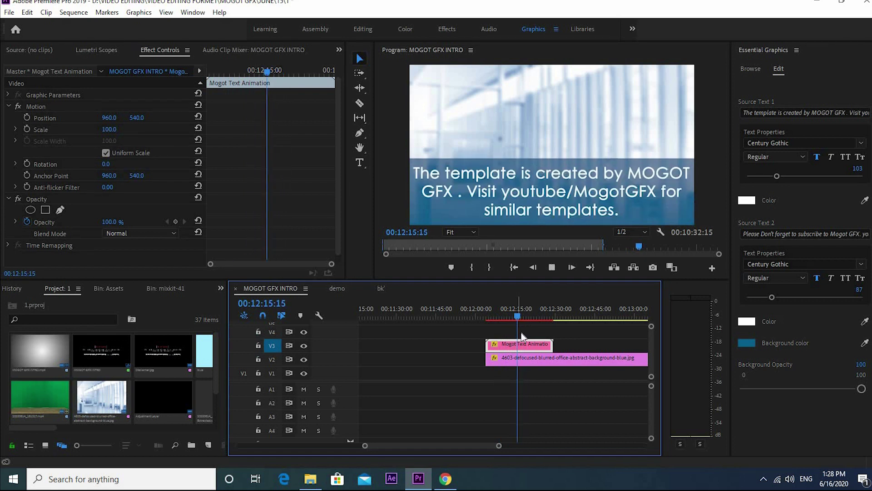
pyautogui.press('space')
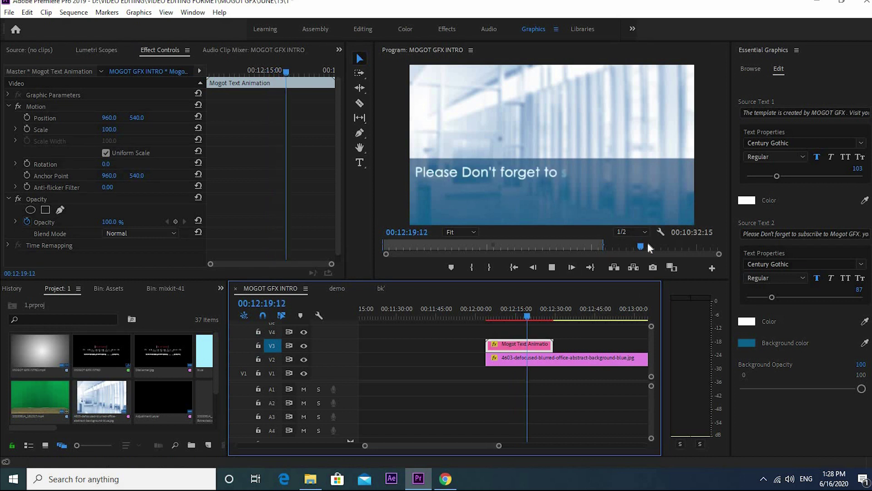
pyautogui.press('space')
pyautogui.moveTo(540, 318); pyautogui.dragTo(492, 339)
# Replace Source Text 1 with "Thanks for watching this video"
pyautogui.click(767, 113)
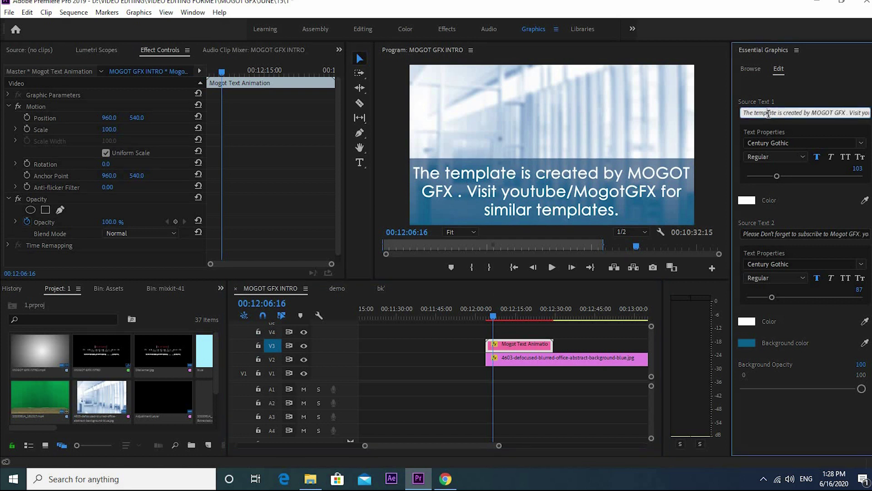
pyautogui.moveTo(769, 114); pyautogui.dragTo(779, 120)
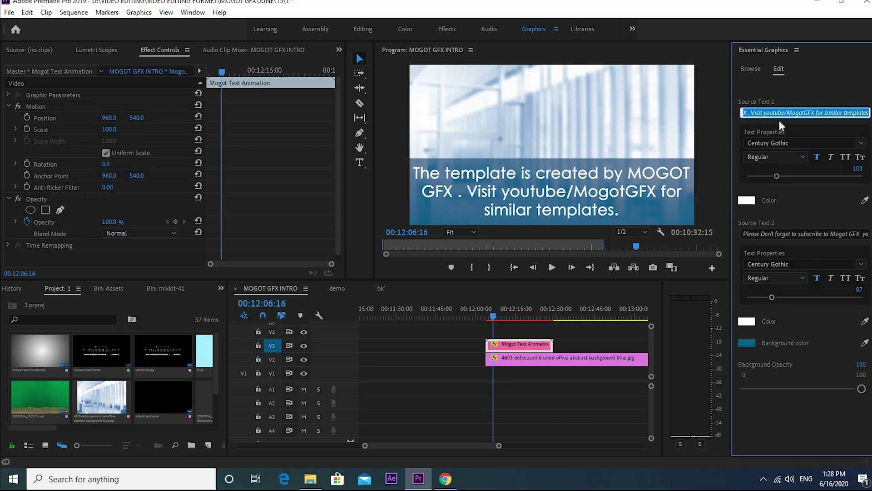
pyautogui.write('tching this video')
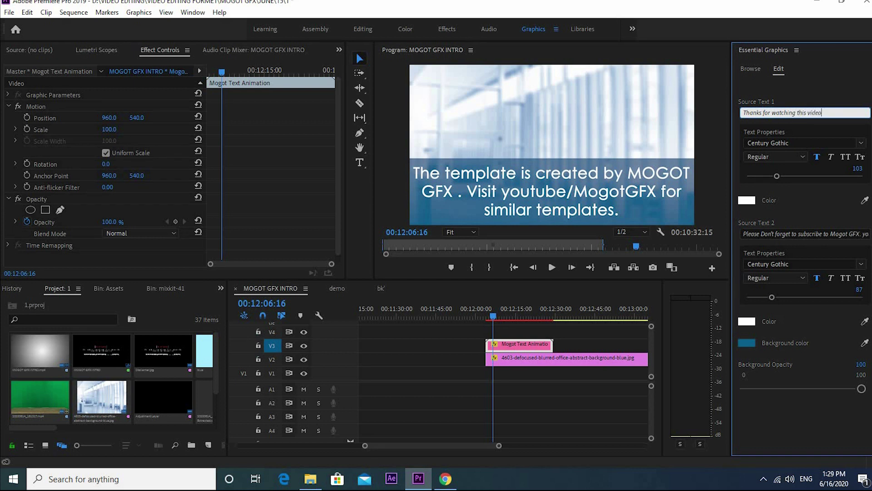
pyautogui.press('Return')
# Preview the new thank-you title with Program monitor resolution set to 1/4
pyautogui.moveTo(496, 321); pyautogui.dragTo(486, 324)
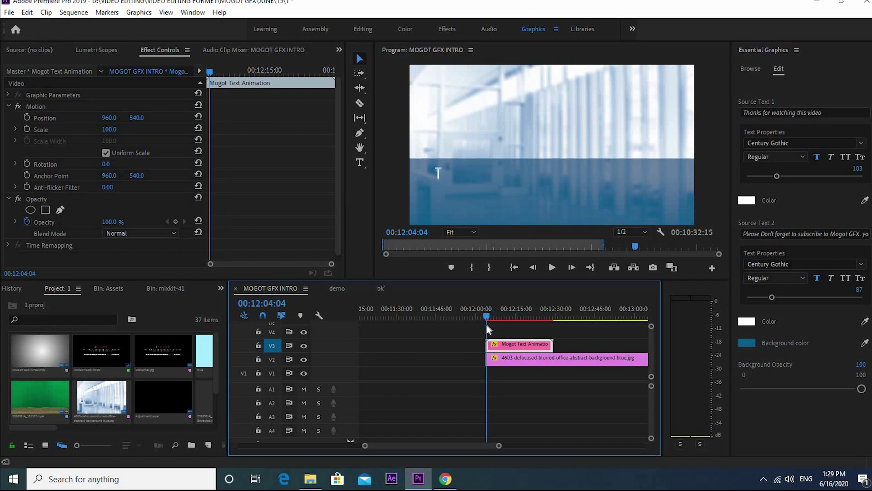
pyautogui.press('space')
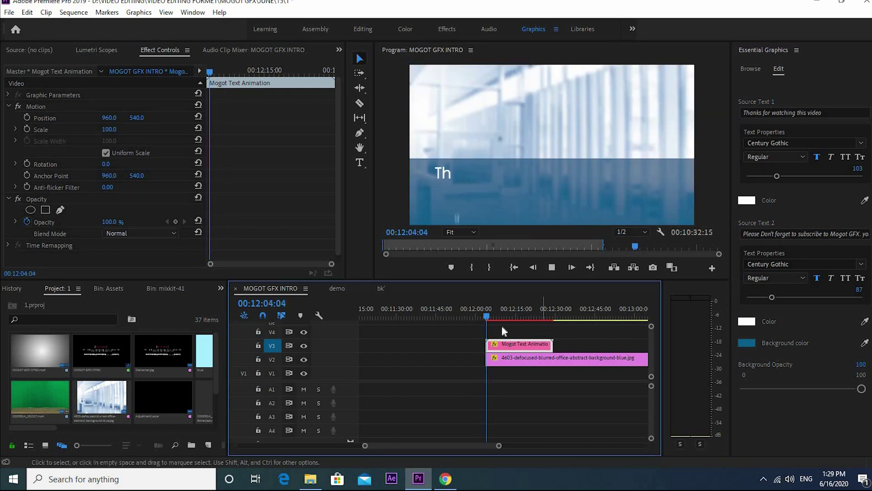
pyautogui.press('space')
pyautogui.click(641, 231)
pyautogui.click(636, 263)
pyautogui.press('space')
pyautogui.click(540, 344)
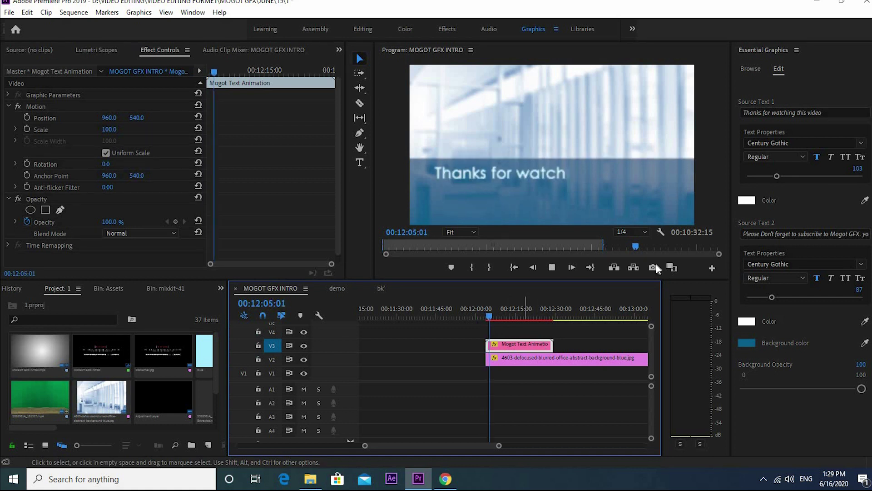
pyautogui.press('space')
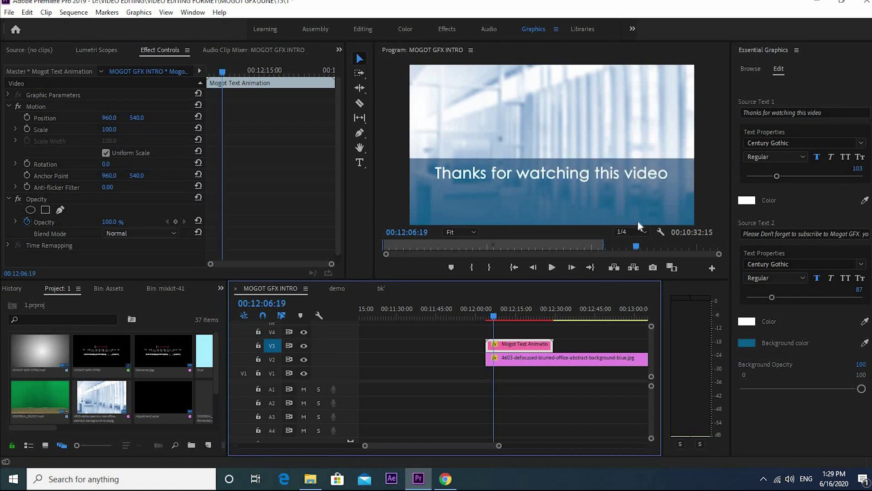
# Replace Source Text 2 with "plese dont forget to subscribe"
pyautogui.click(806, 233)
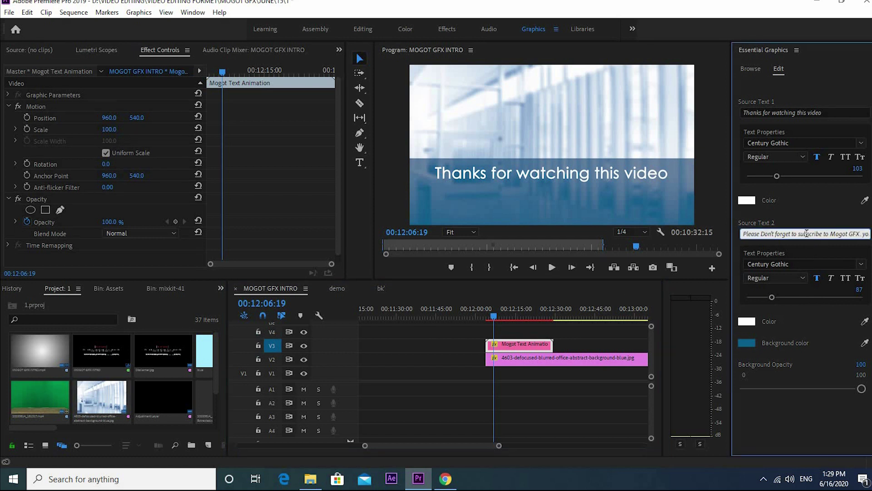
pyautogui.hotkey('ctrl', 'a')
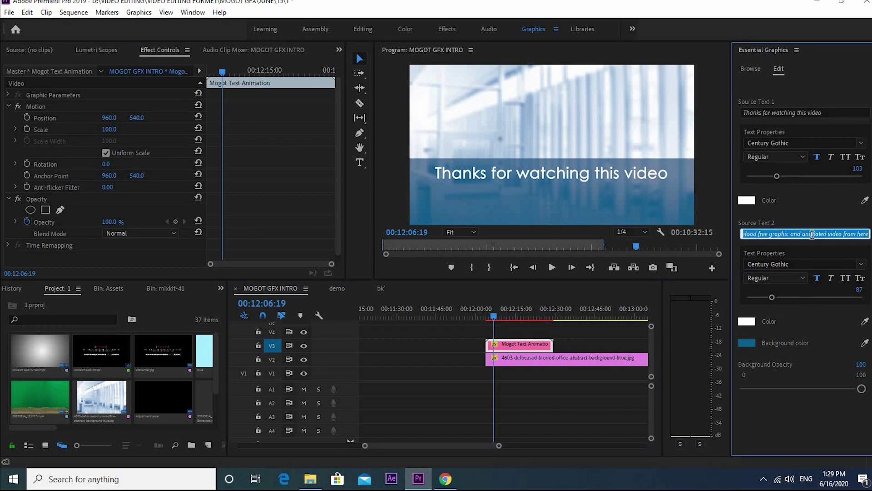
pyautogui.write('plese dont')
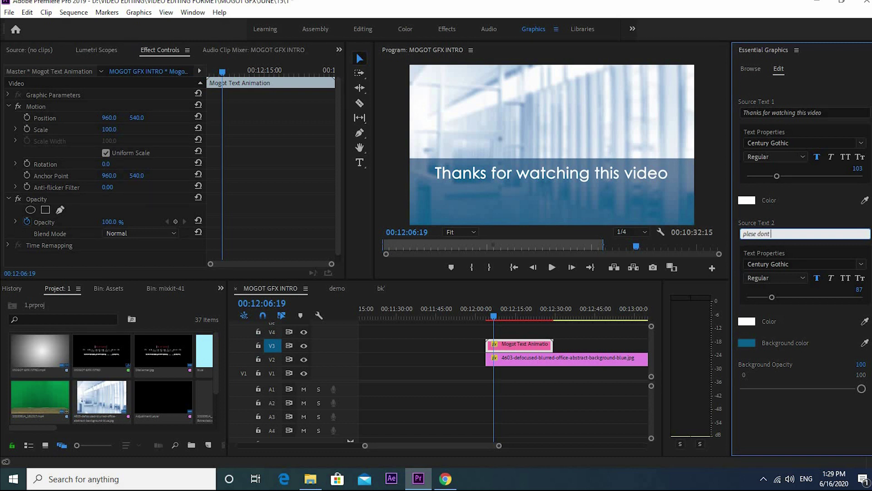
pyautogui.write('rget to subscribe')
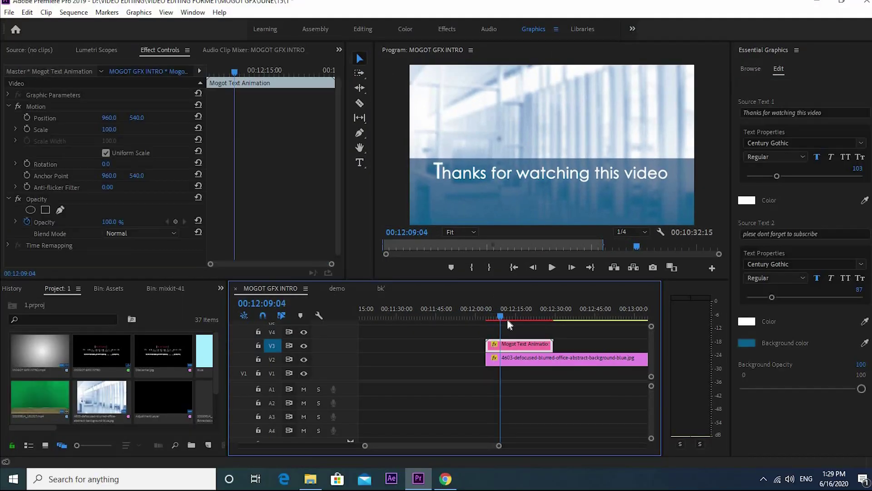
# Preview the subscribe line and enlarge its font size from 87 to 118
pyautogui.moveTo(507, 318); pyautogui.dragTo(523, 321)
pyautogui.press('space')
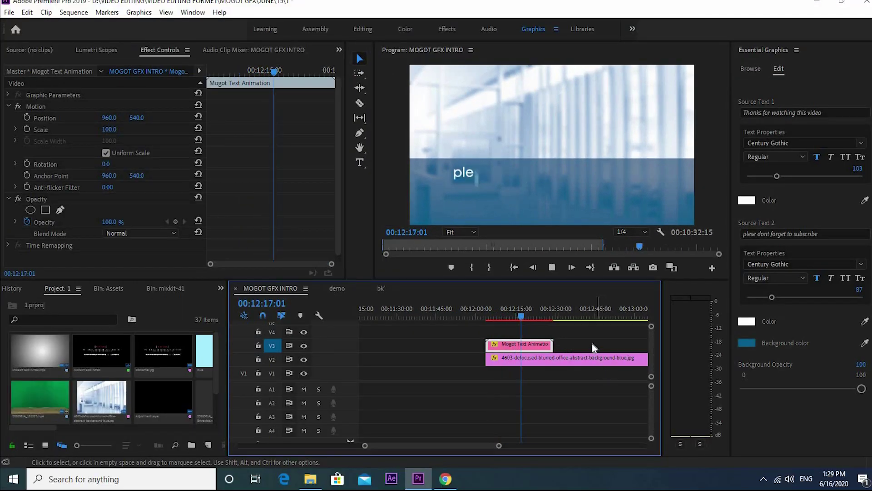
pyautogui.press('space')
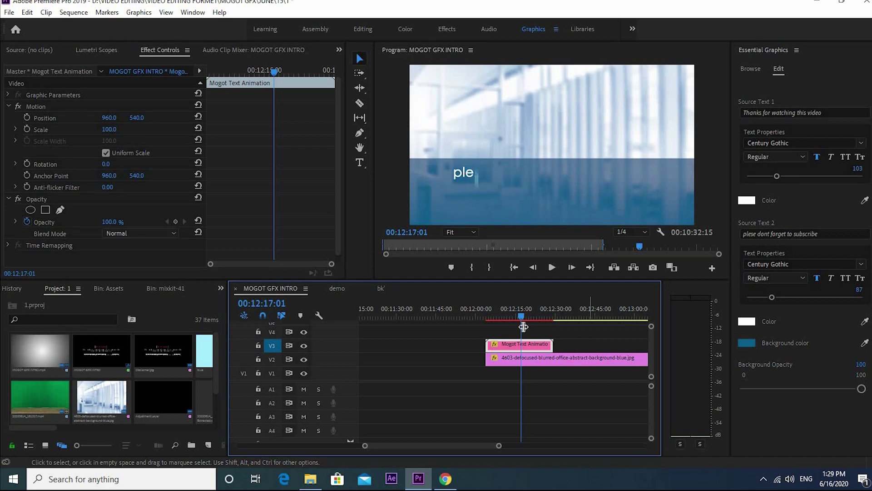
pyautogui.moveTo(521, 320); pyautogui.dragTo(520, 319)
pyautogui.press('space')
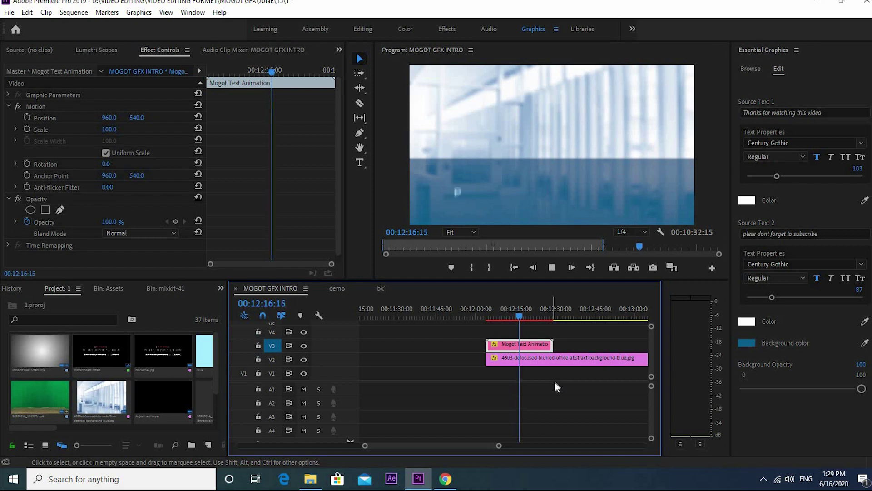
pyautogui.press('space')
pyautogui.moveTo(773, 297); pyautogui.dragTo(781, 298)
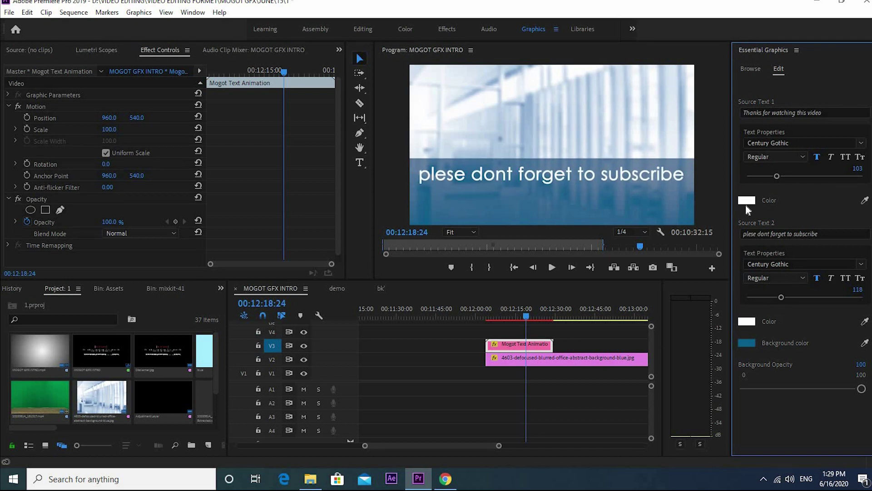
# Color both the subscribe and thank-you titles dark red (C30000)
pyautogui.click(745, 323)
pyautogui.click(413, 282)
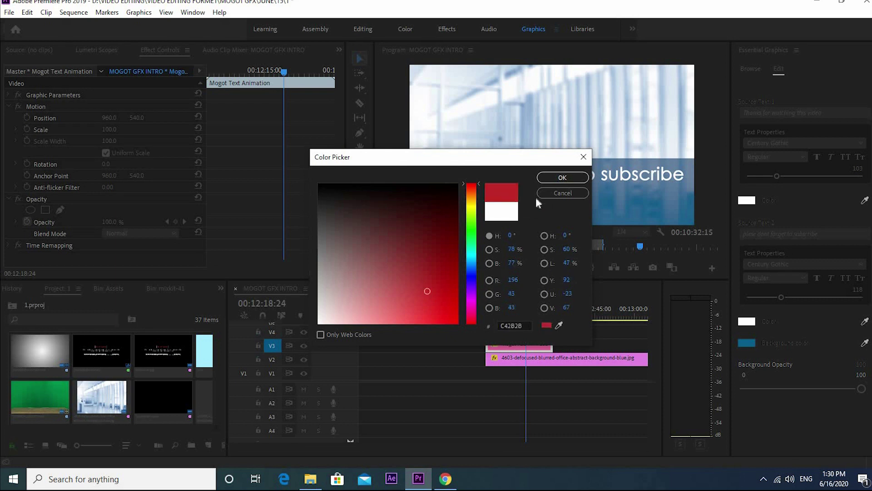
pyautogui.click(563, 177)
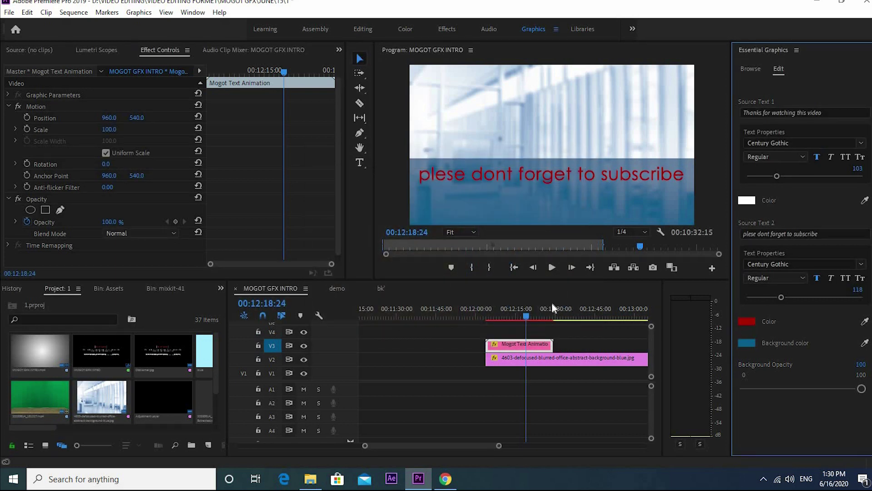
pyautogui.click(504, 318)
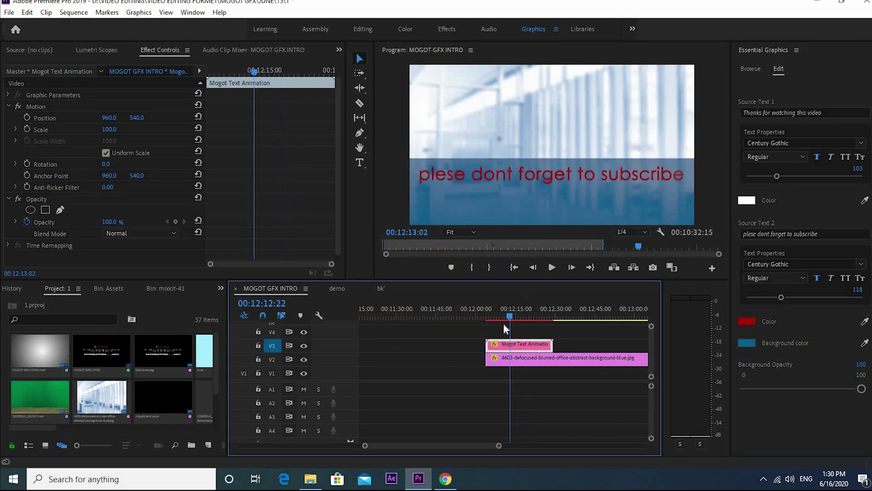
pyautogui.click(746, 200)
pyautogui.click(458, 291)
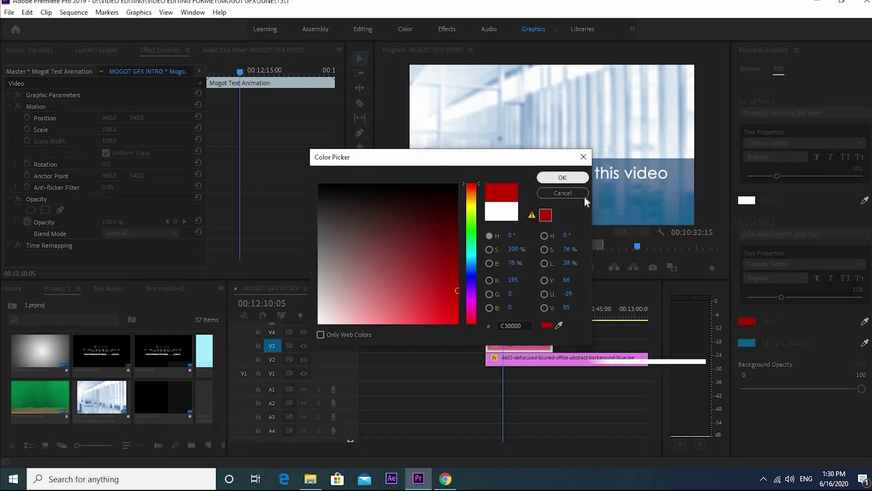
pyautogui.click(563, 178)
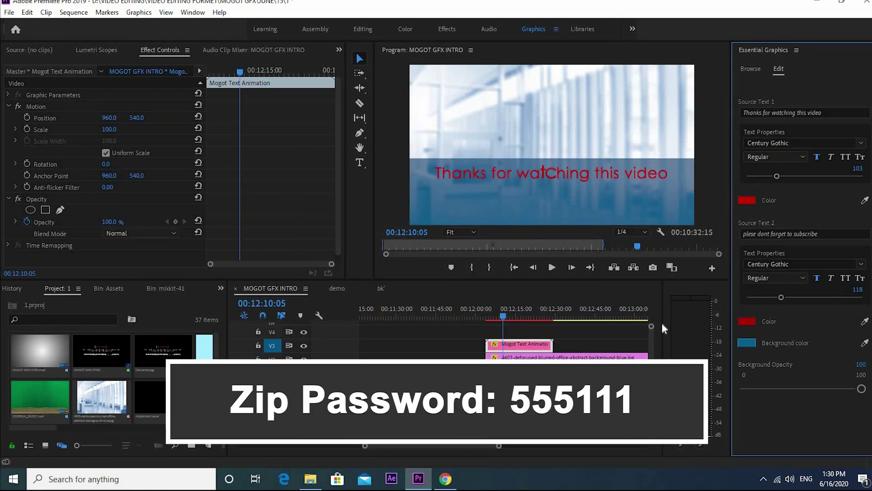
# Change the lower-third bar background colour to gold yellow D5A707
pyautogui.click(747, 342)
pyautogui.click(319, 321)
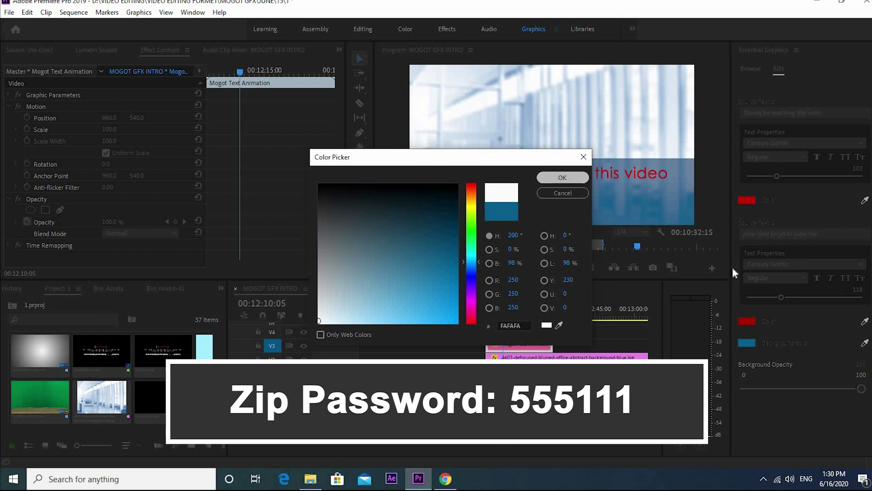
pyautogui.press('Return')
pyautogui.click(742, 345)
pyautogui.click(452, 253)
pyautogui.click(470, 201)
pyautogui.moveTo(452, 263); pyautogui.dragTo(453, 300)
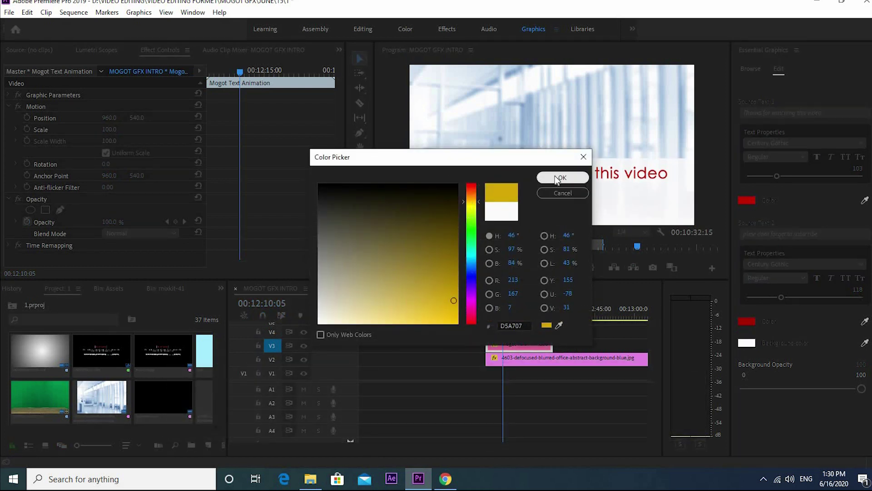
pyautogui.click(560, 177)
# Play the lower third from the Mogot clip's start to review red titles on the gold bar
pyautogui.click(488, 319)
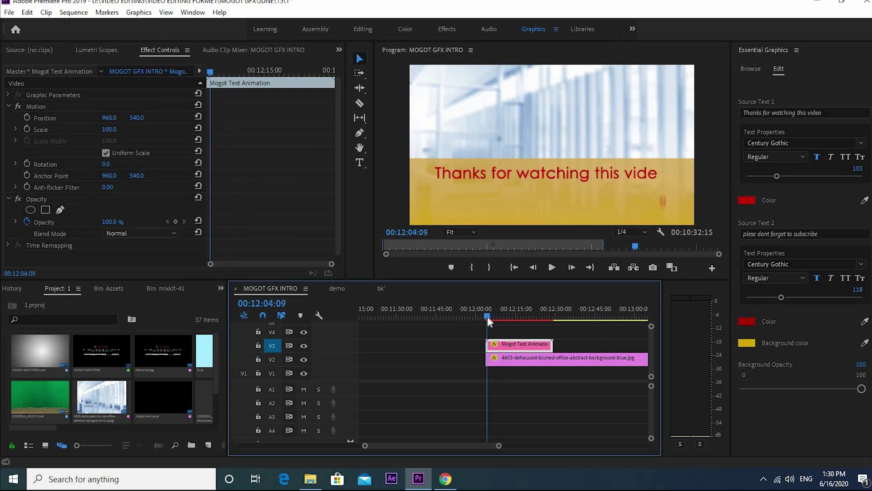
pyautogui.press('space')
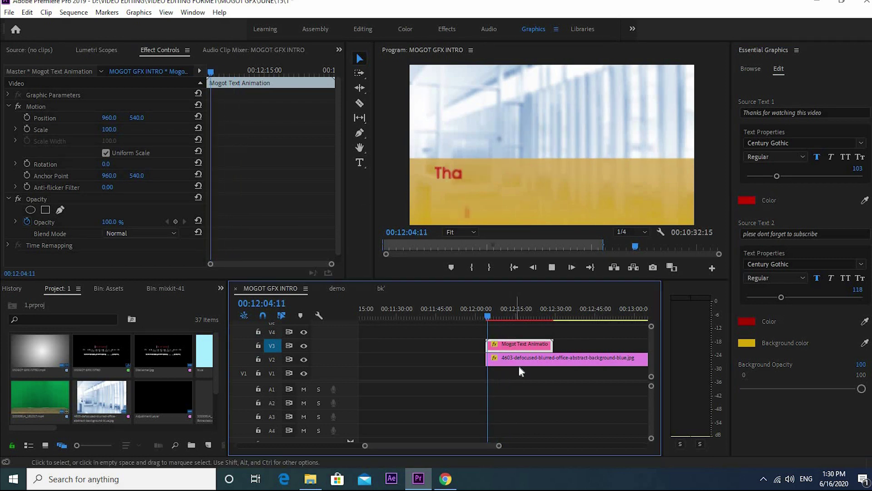